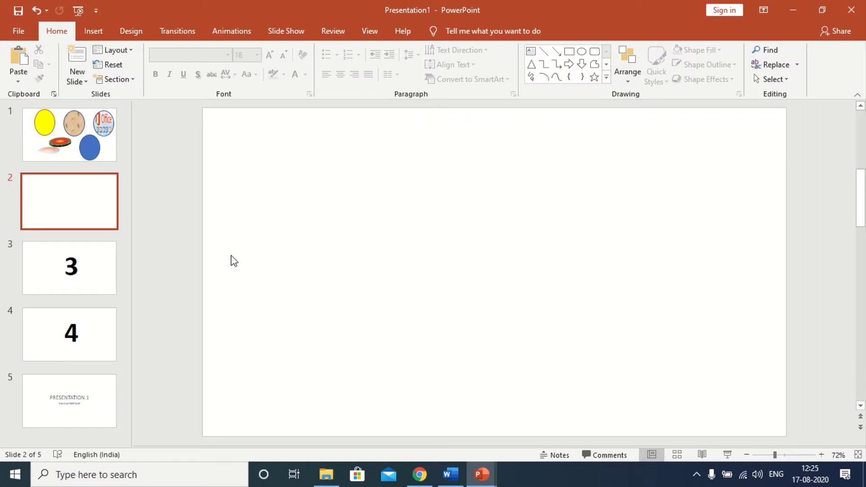
- Draw a wide text box near the top of slide 2 to hold WELCOME
left_click(96, 31)
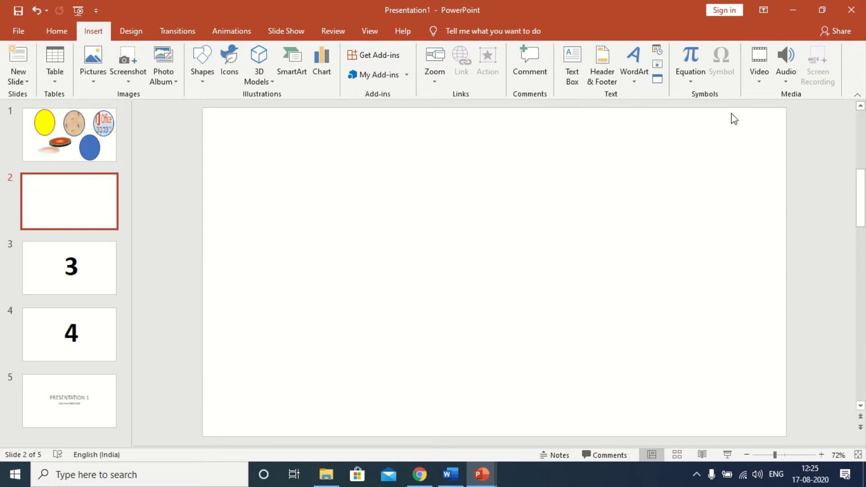
left_click(573, 68)
mouse_move(235, 136)
left_mouse_down()
mouse_move(573, 272)
mouse_move(743, 307)
left_mouse_up()
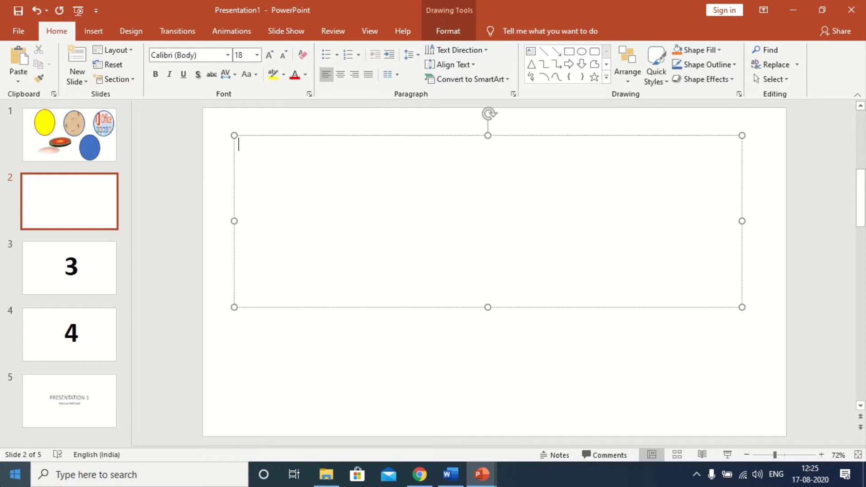
type("WELCOME")
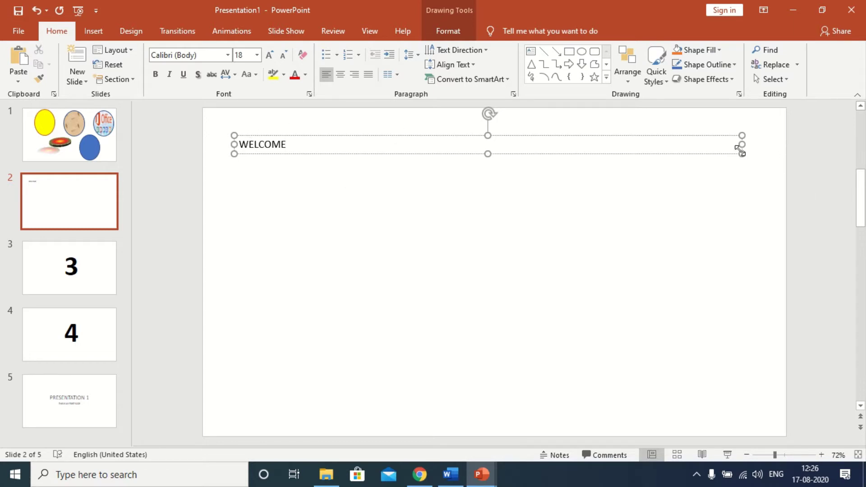
- Widen the WELCOME text box slightly and settle it a little lower near the top-left
left_click_drag(741, 152, 755, 208)
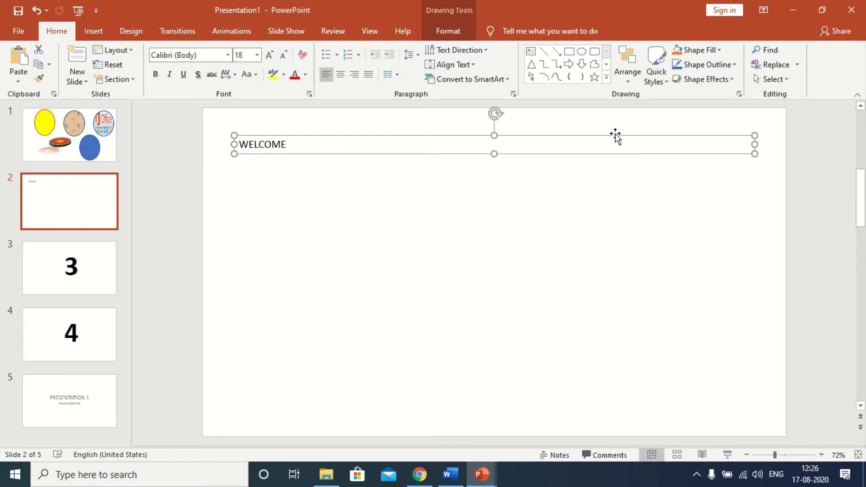
left_click_drag(615, 137, 662, 175)
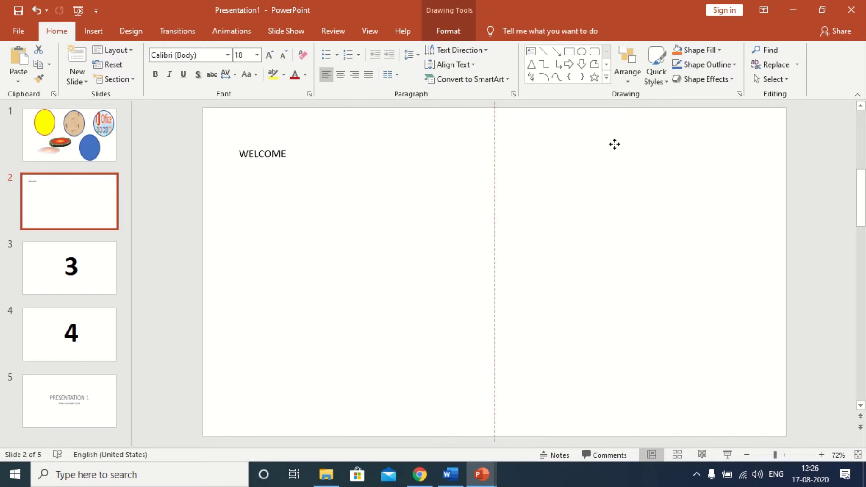
left_click_drag(662, 174, 615, 147)
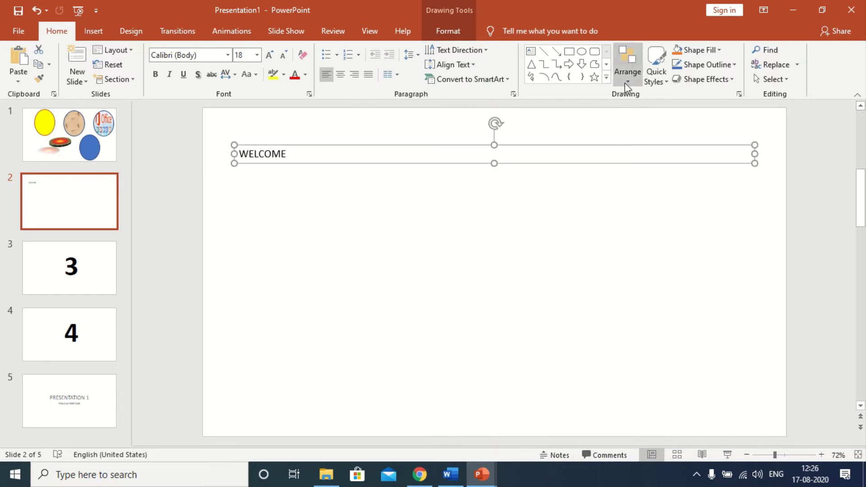
- Apply the Moderate Effect - Orange, Accent 2 quick style to the WELCOME box
left_click(663, 82)
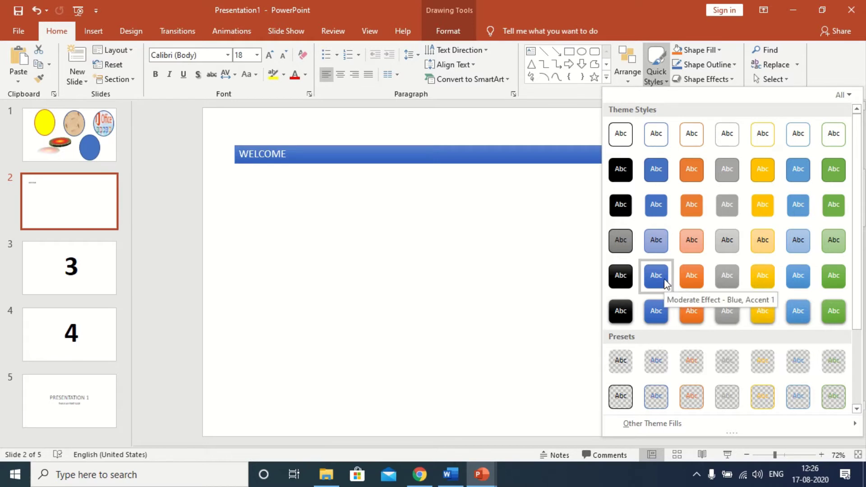
left_click(697, 278)
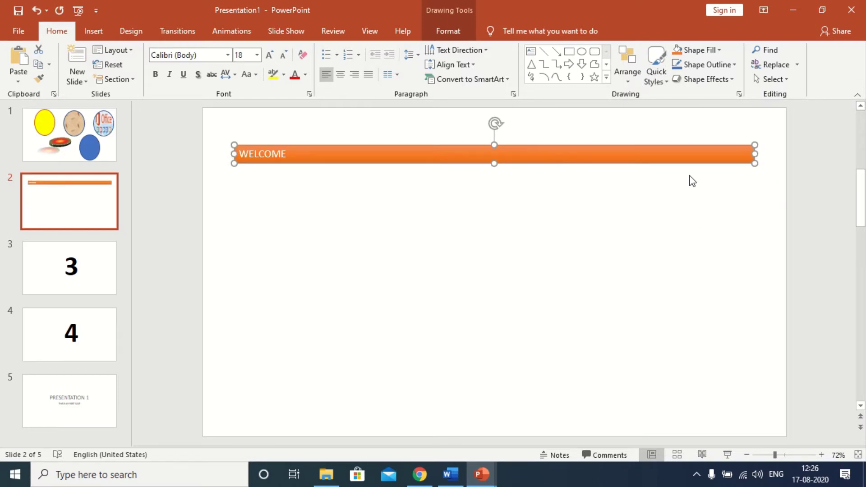
- Give the WELCOME bar a yellow fill and 6 pt green outline, then select the word
left_click(710, 51)
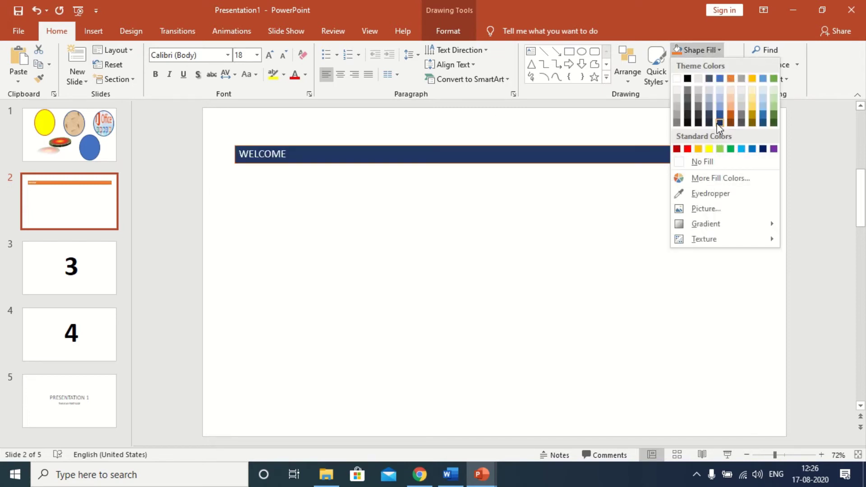
left_click(710, 148)
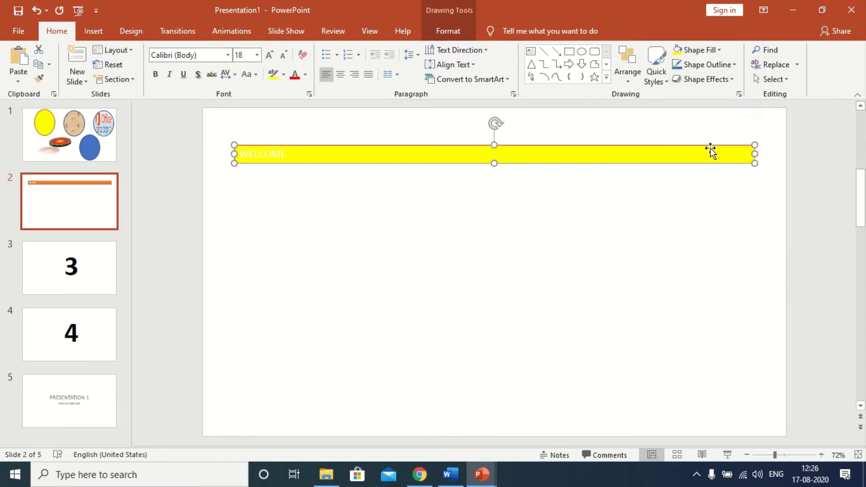
left_click(731, 68)
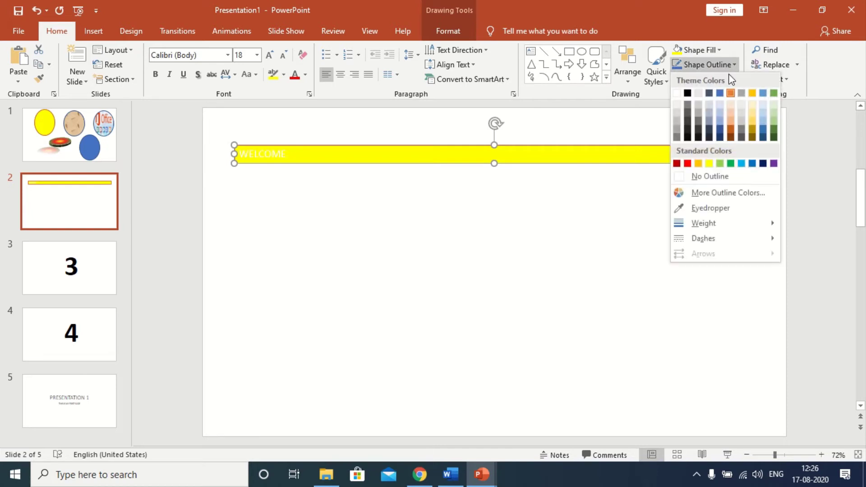
left_click(731, 164)
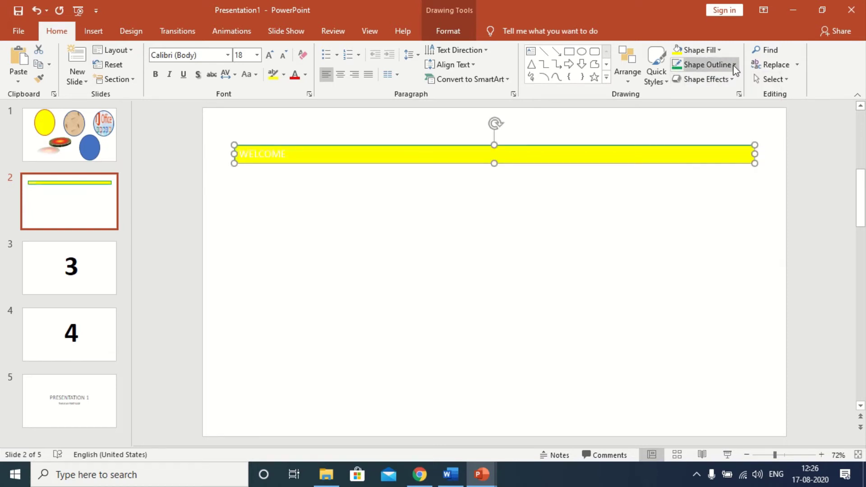
left_click(717, 65)
mouse_move(704, 224)
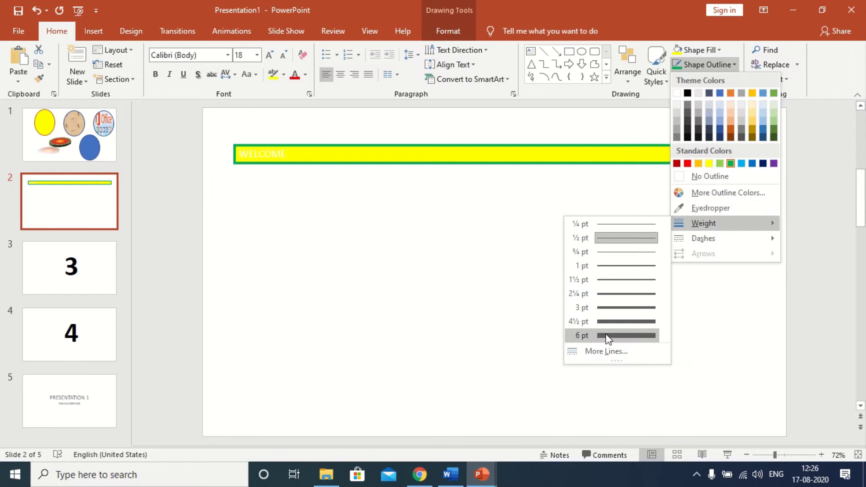
left_click(610, 339)
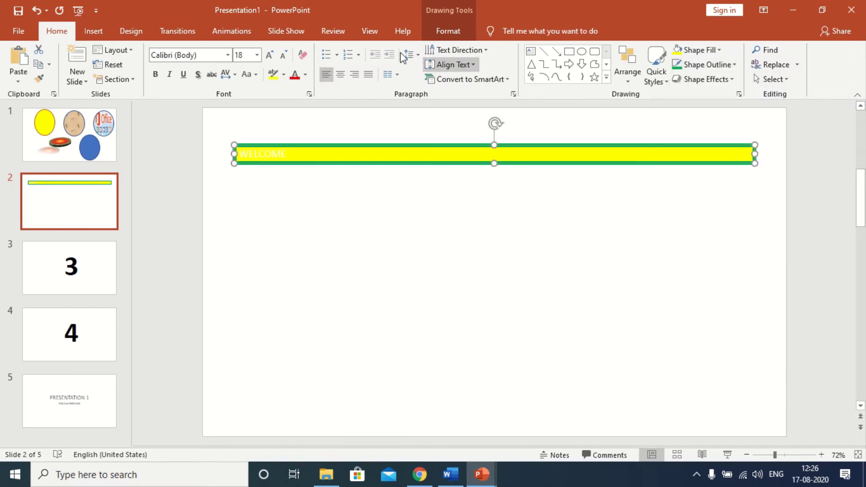
left_click(290, 156)
double_click(252, 148)
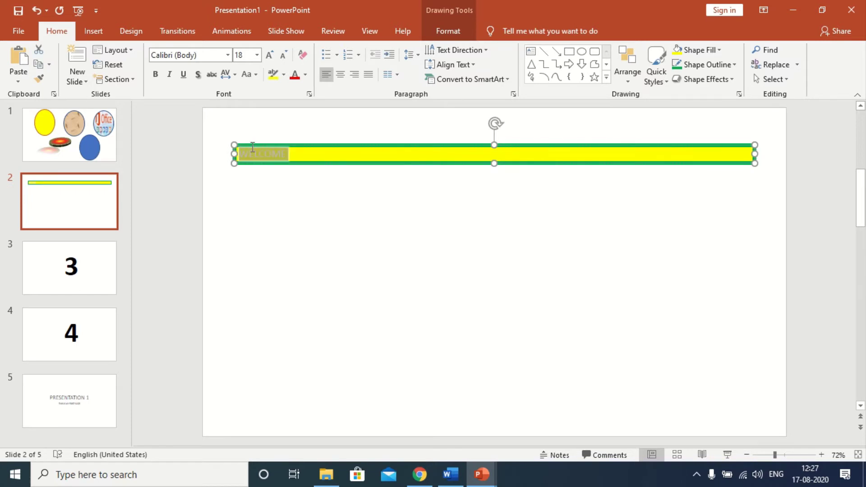
- Make WELCOME dark blue, bold, italic and underlined
left_click(304, 76)
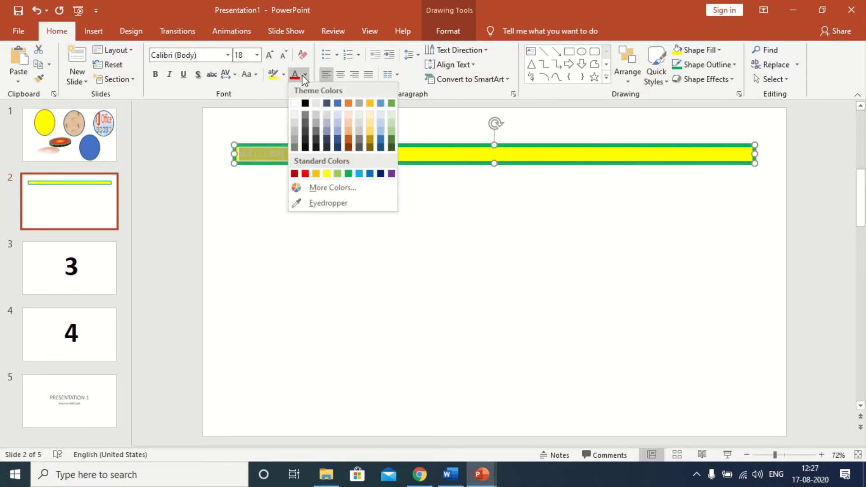
left_click(382, 173)
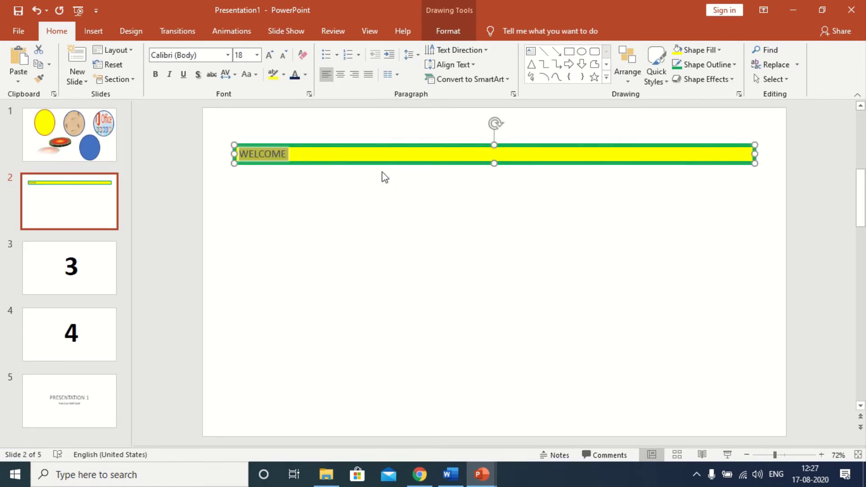
left_click(159, 75)
left_click(169, 76)
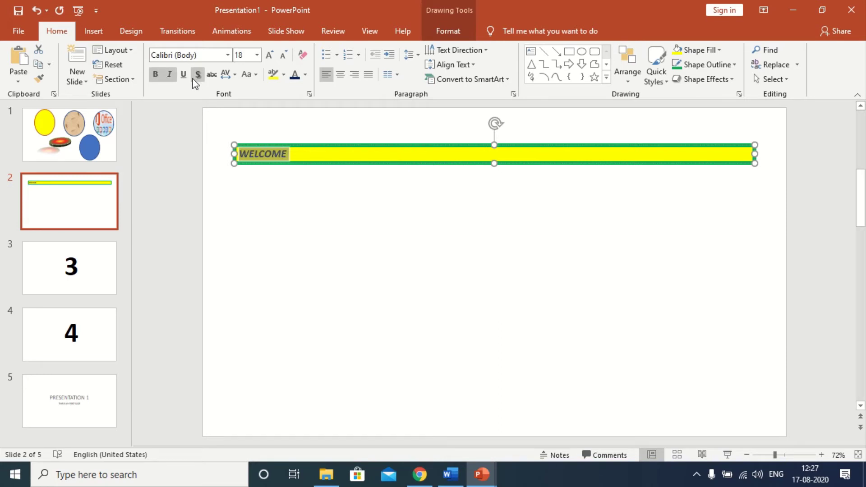
left_click(186, 76)
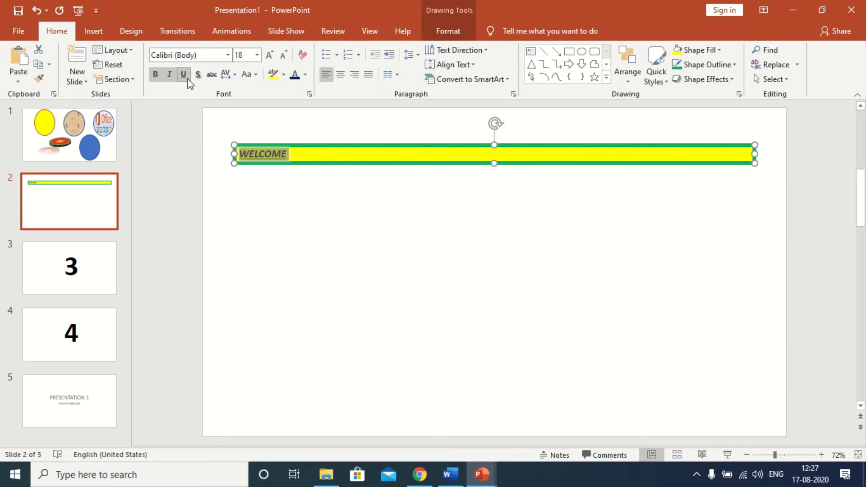
- Switch WELCOME to the Algerian font and remove the italic
left_click(229, 55)
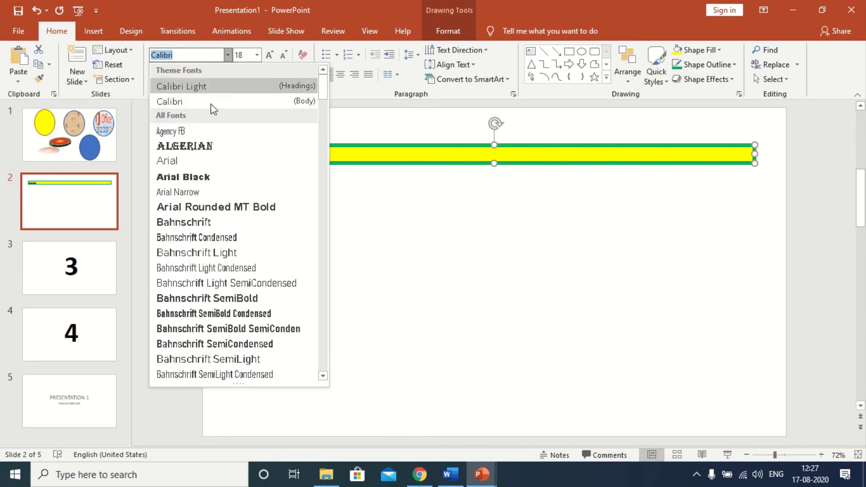
left_click(213, 146)
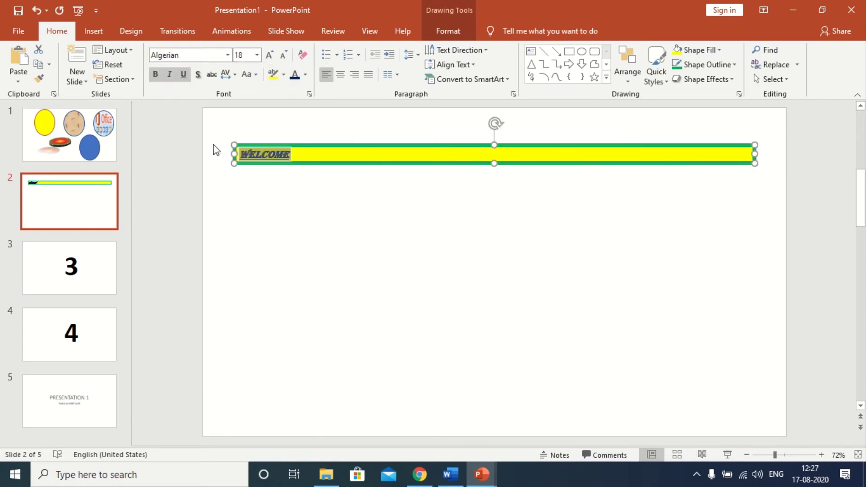
left_click(171, 76)
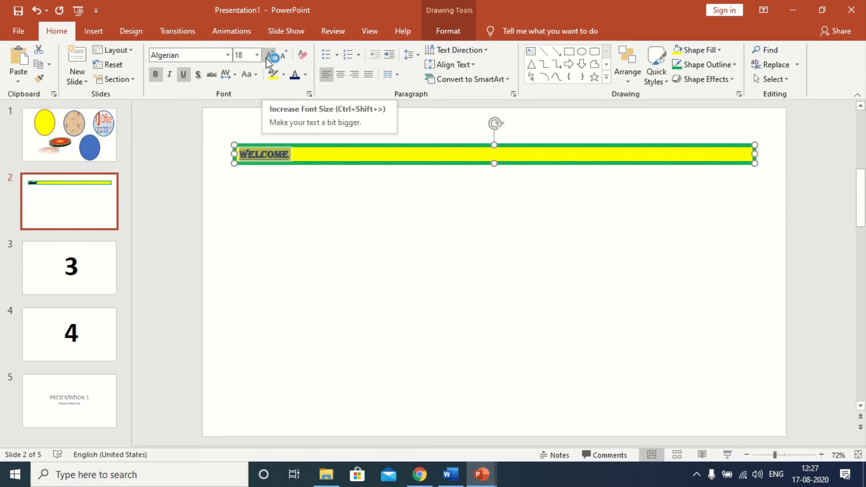
- Enlarge WELCOME to font size 166 and select the whole box
left_click(267, 58)
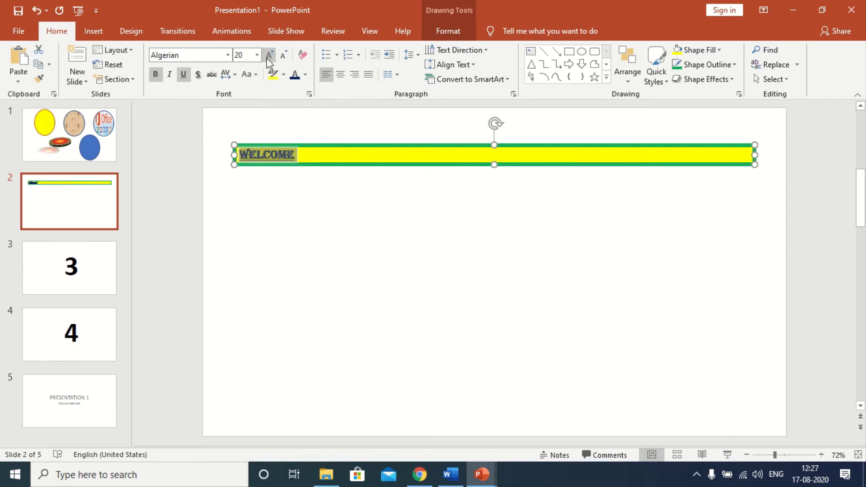
left_click(267, 58)
left_click(267, 58)
left_click(267, 58)
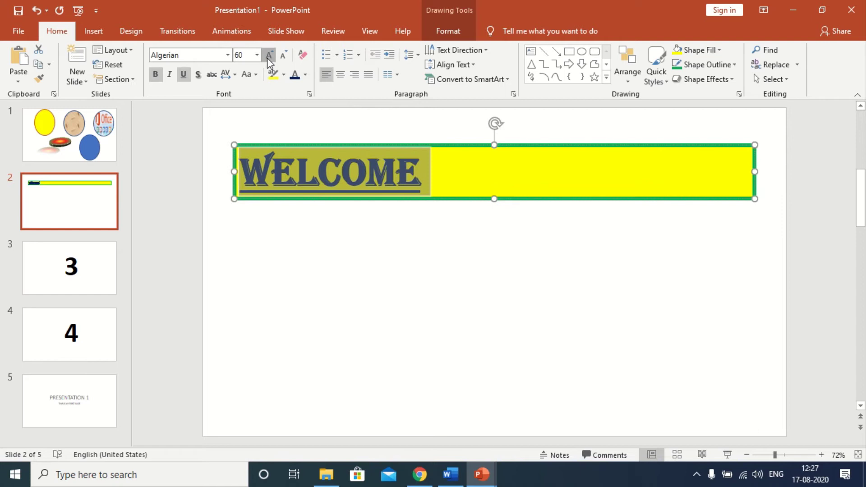
left_click(268, 58)
left_click(269, 58)
left_click(270, 58)
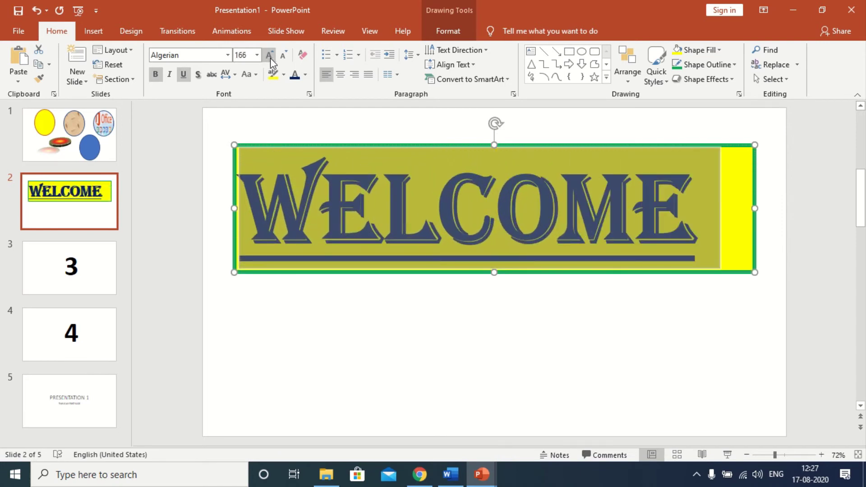
left_click(546, 149)
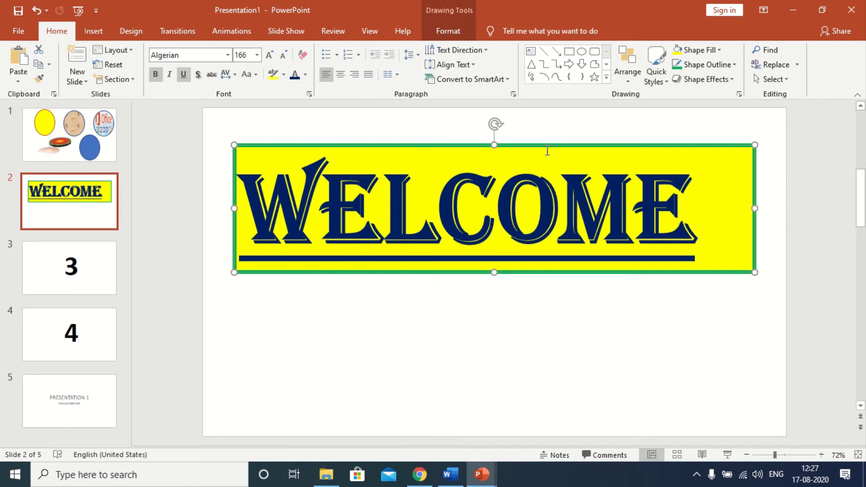
- Add an Offset Bottom shadow, a reflection and a yellow glow to the WELCOME box
left_click(734, 84)
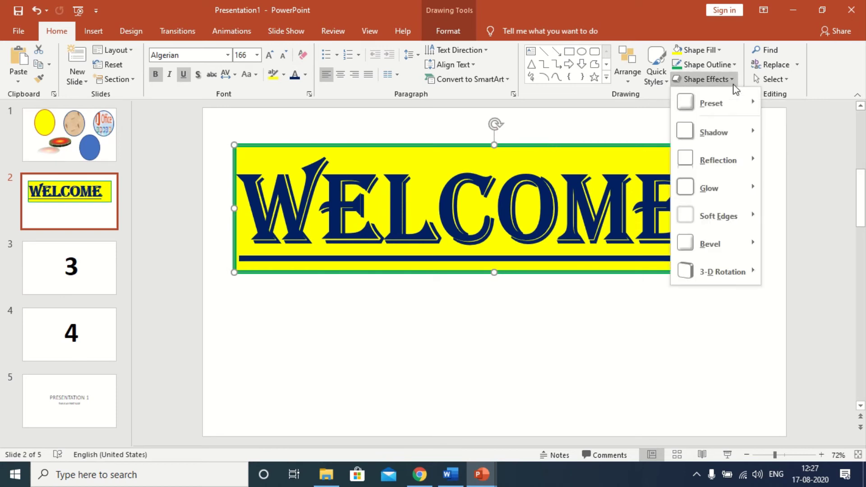
mouse_move(714, 132)
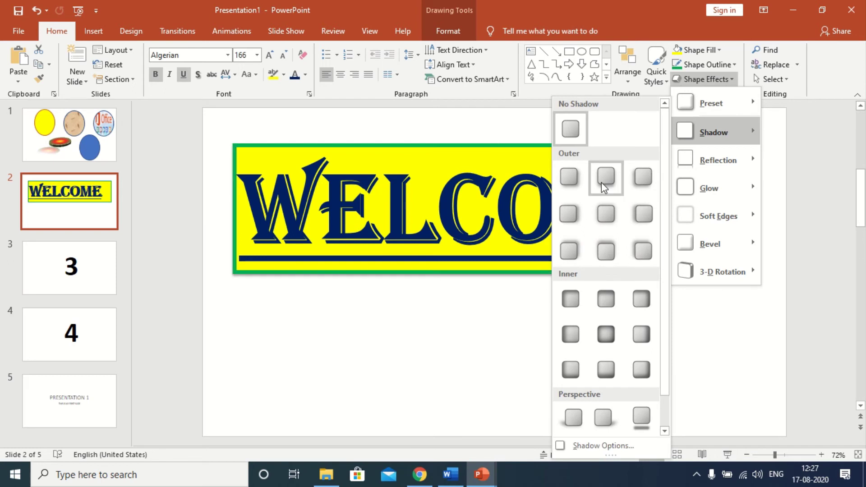
left_click(602, 183)
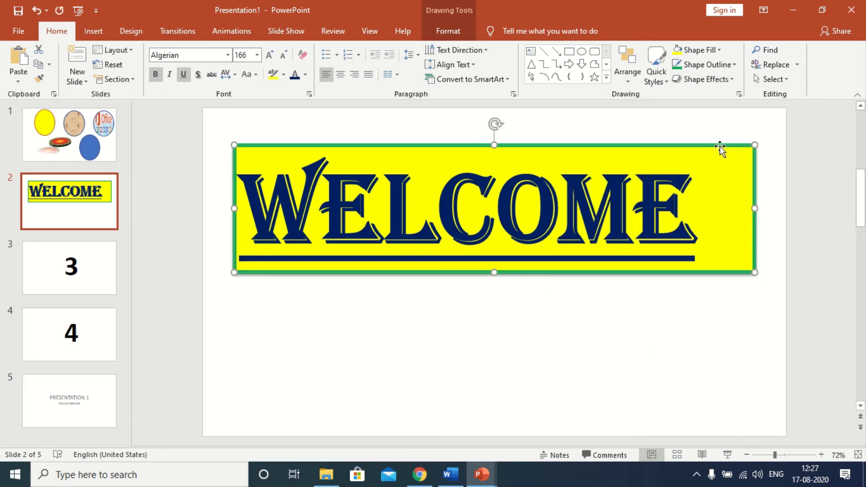
left_click(724, 80)
mouse_move(717, 161)
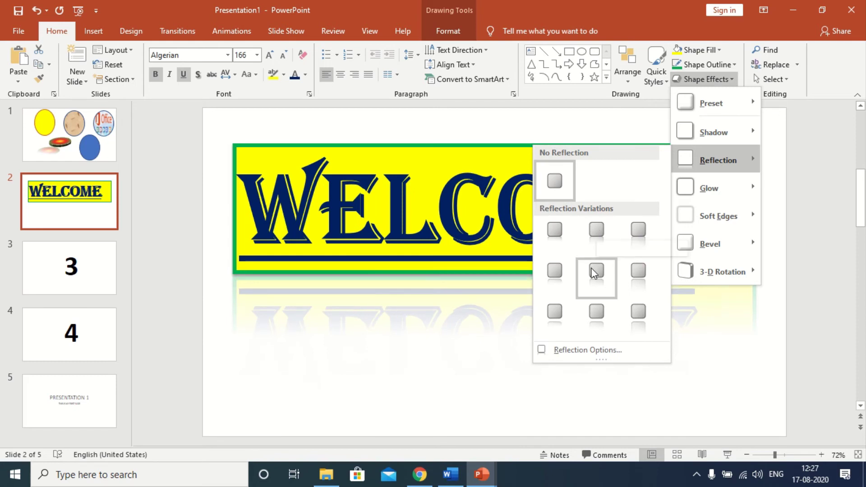
left_click(602, 321)
left_click(729, 79)
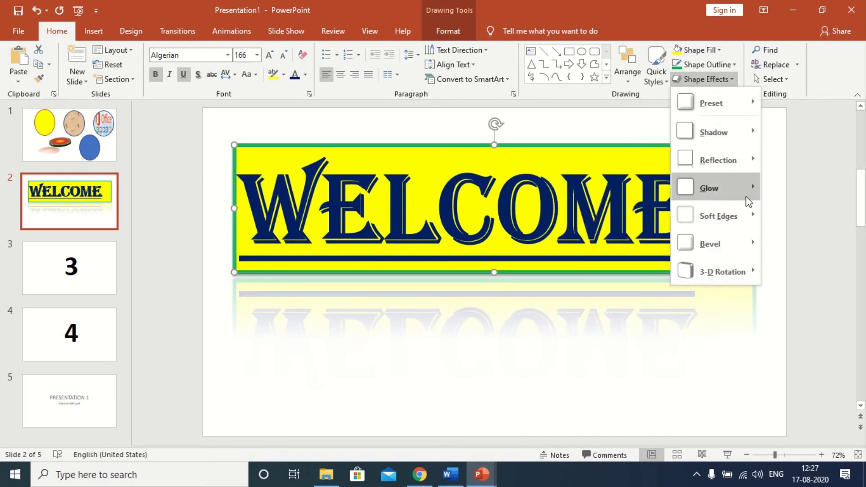
mouse_move(710, 189)
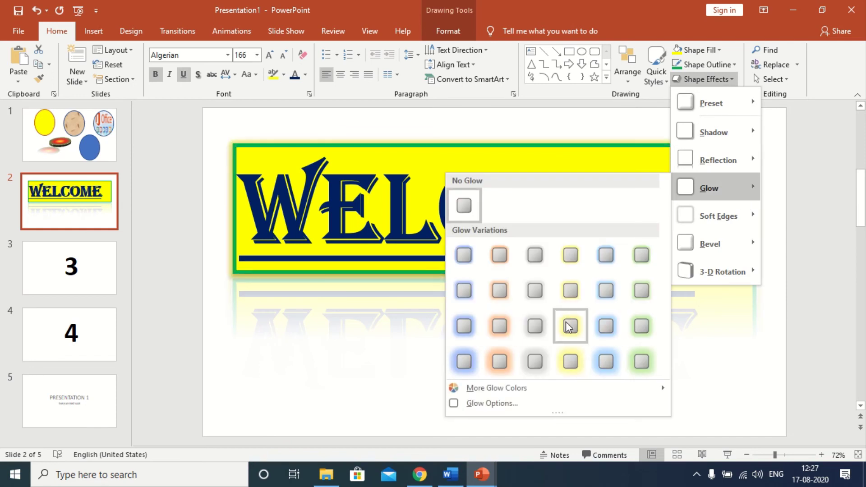
left_click(569, 325)
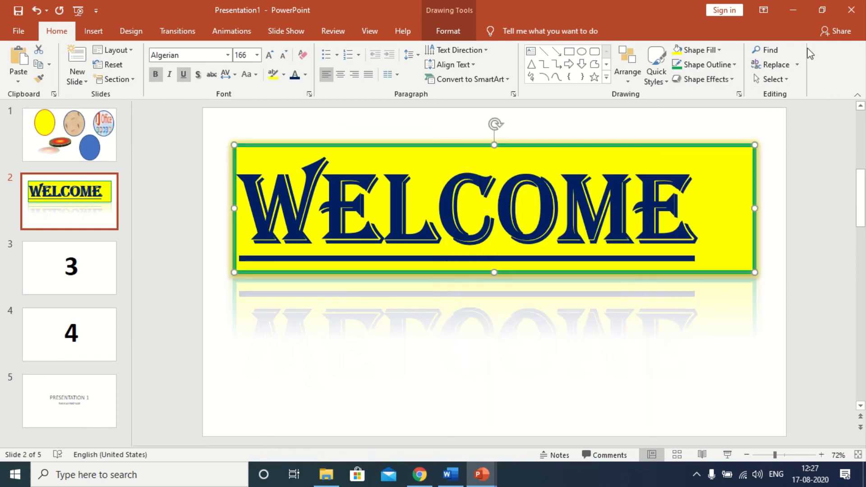
left_click(728, 79)
mouse_move(710, 244)
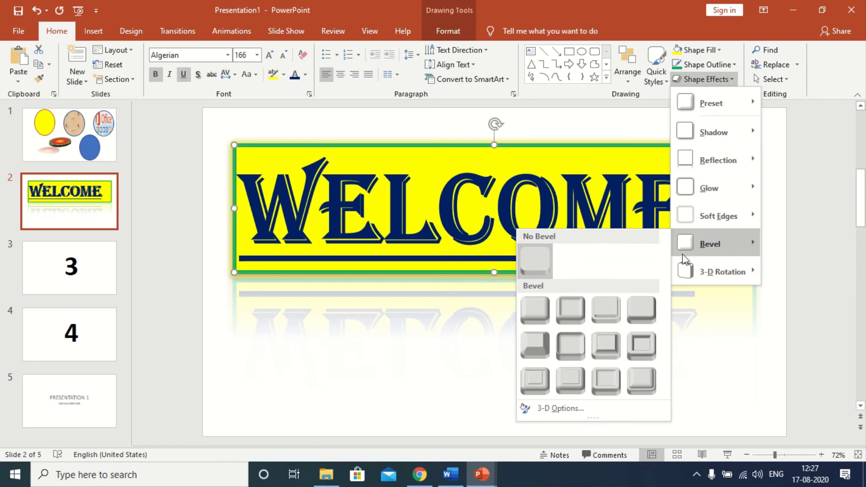
- Apply the first bevel preset and a 3-D rotation preset, then deselect the sign
left_click(542, 322)
left_click(723, 80)
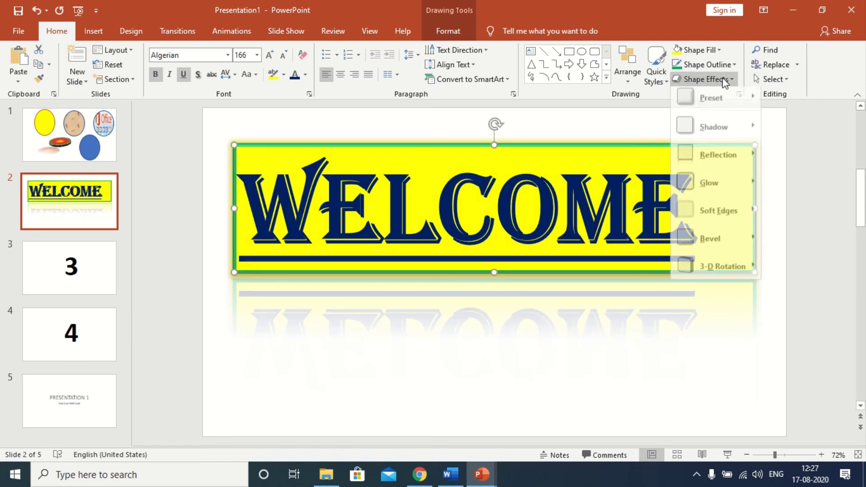
mouse_move(722, 271)
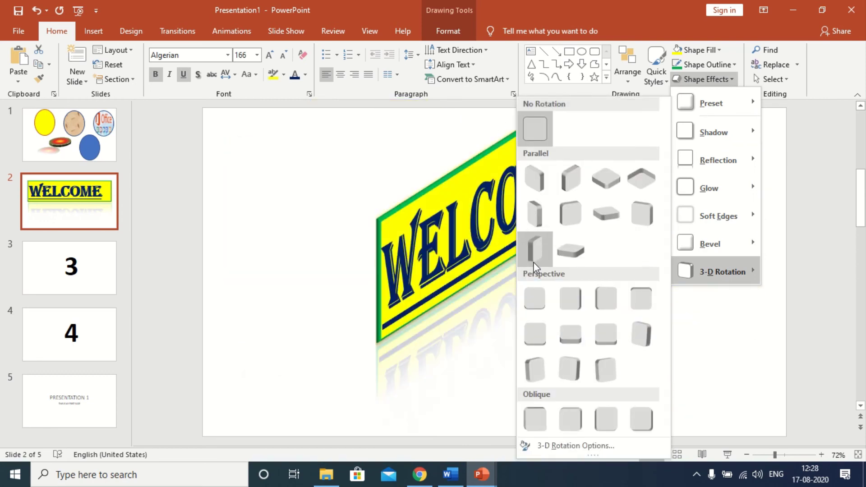
left_click(537, 374)
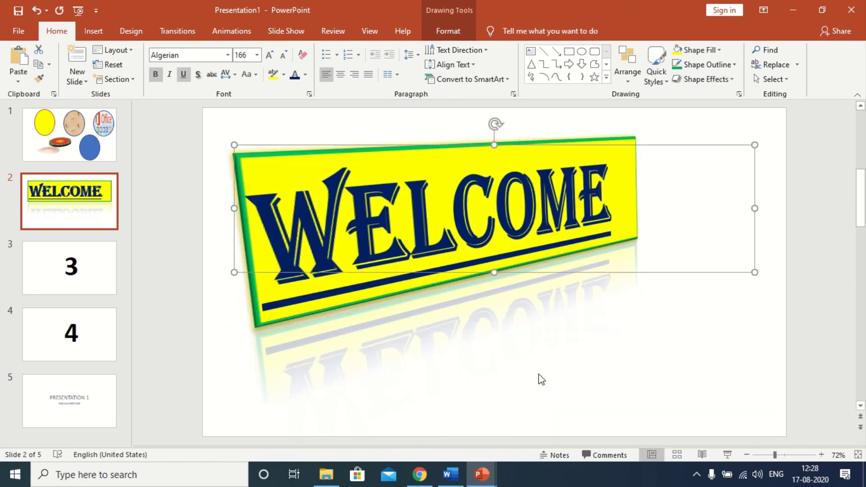
left_click(730, 347)
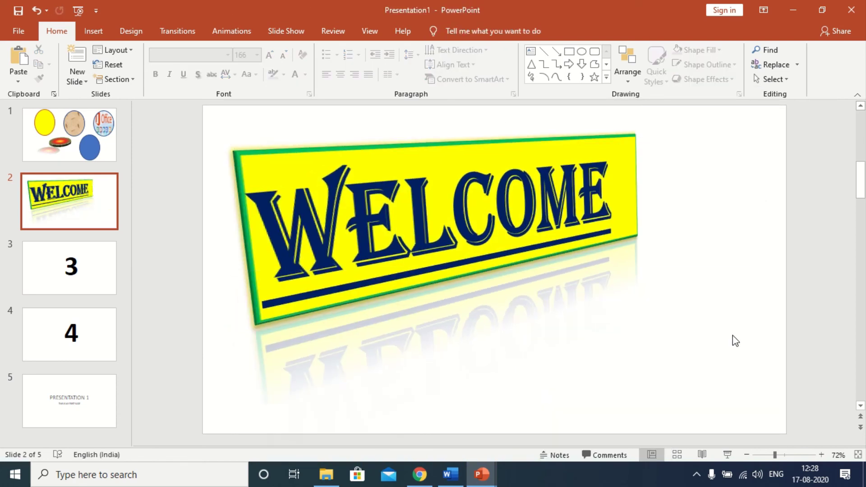